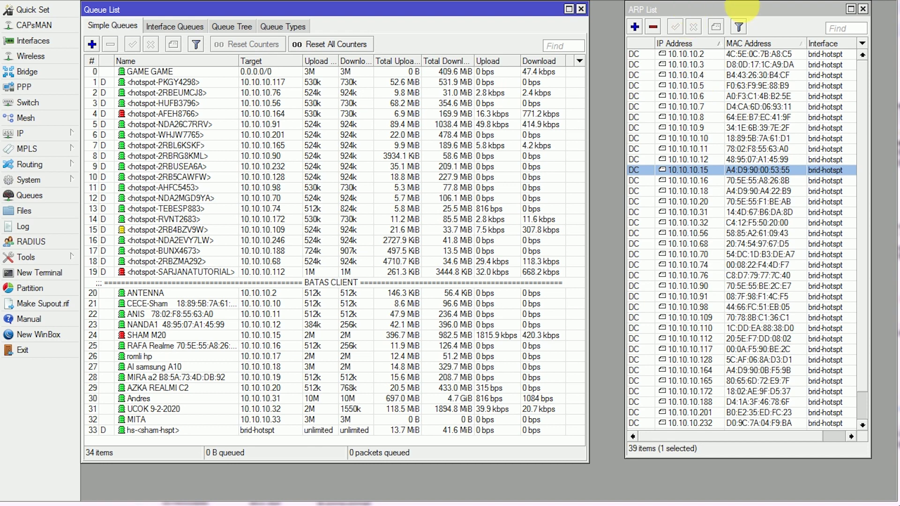
Step: Select the hotspot-SARJANATUTORIAL simple queue and widen the queue list's Name column slightly
left_click_drag(745, 10, 753, 18)
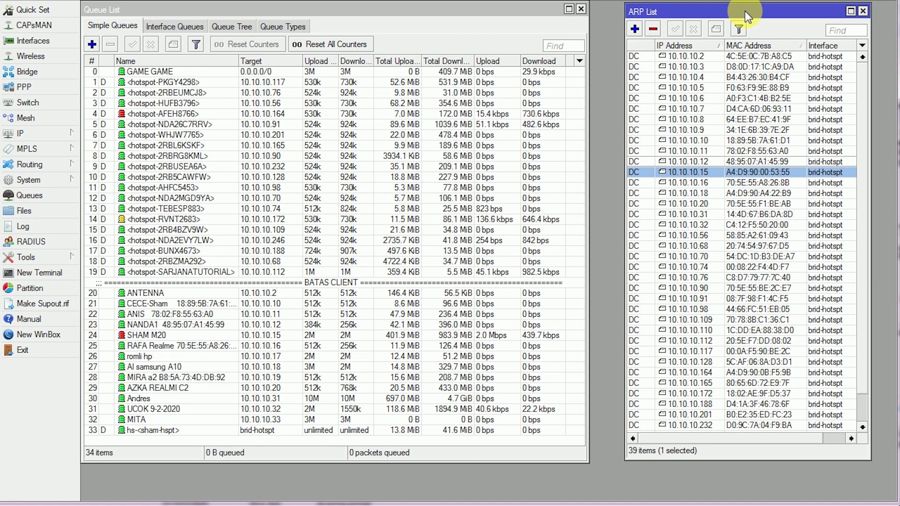
left_click(543, 272)
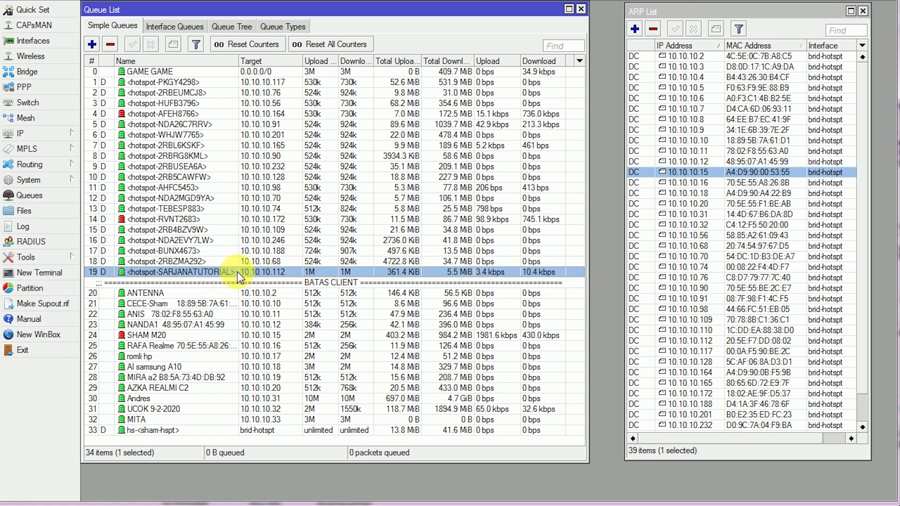
left_click_drag(238, 61, 243, 61)
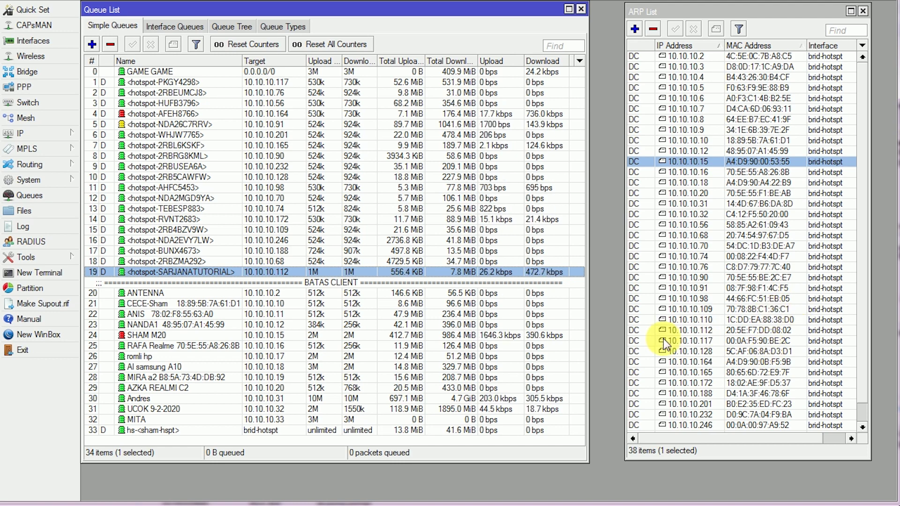
Step: Run Torch on the ARP entry 10.10.10.112 to examine the client's live traffic, then close Torch
left_click(706, 330)
right_click(704, 330)
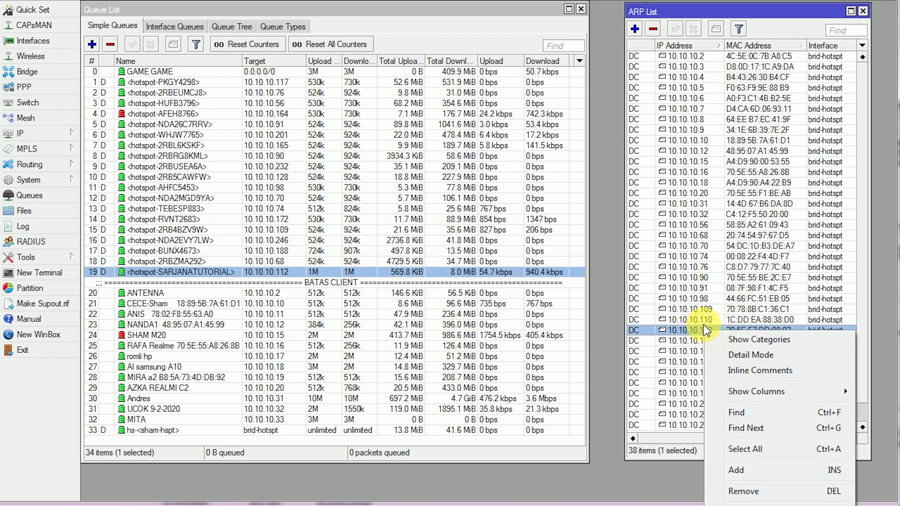
left_click(692, 331)
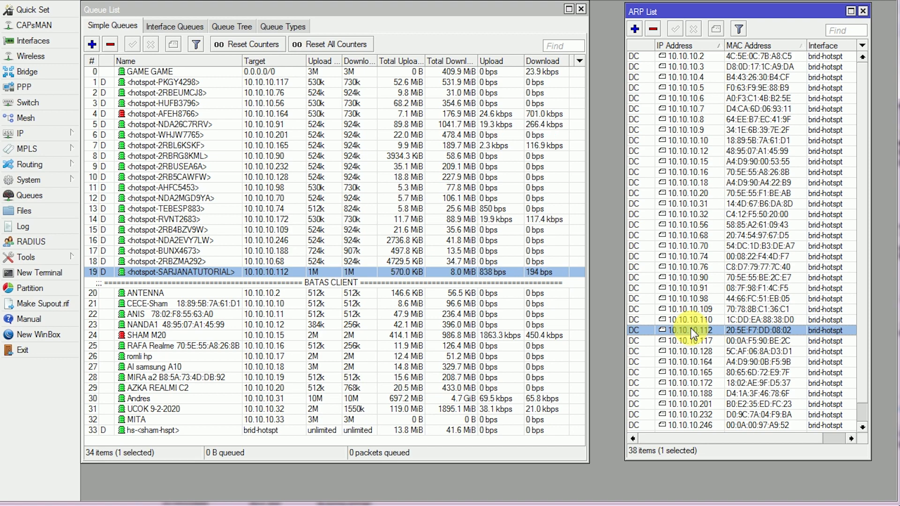
right_click(692, 330)
left_click(732, 502)
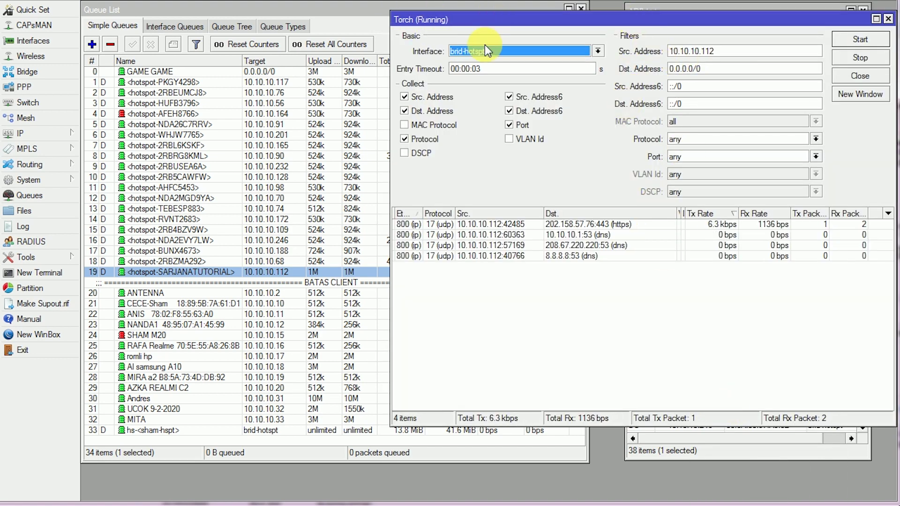
left_click(857, 41)
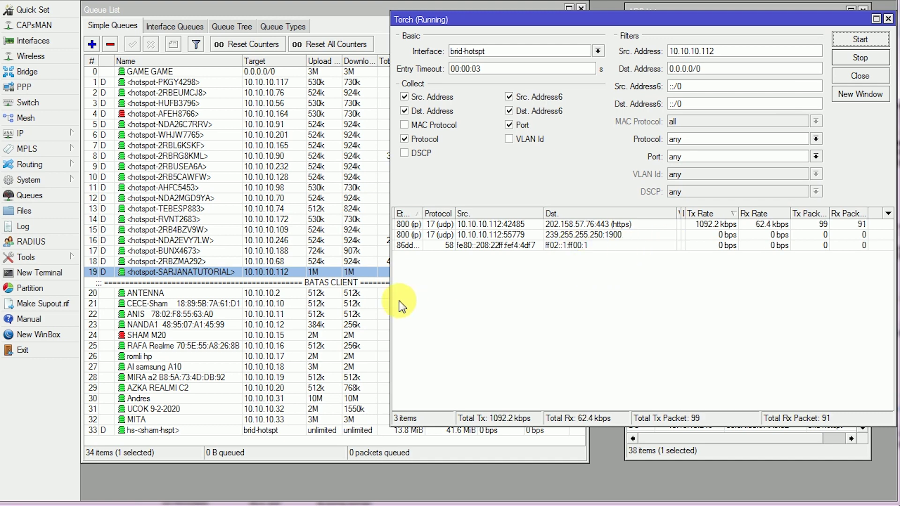
left_click(861, 75)
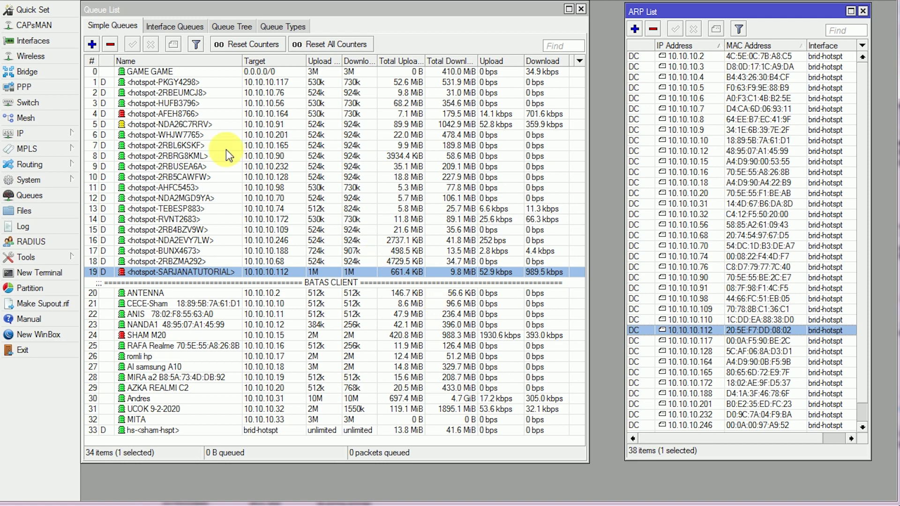
Step: Copy the IP address 10.10.10.112 from the details of its ARP entry and close the entry
double_click(703, 332)
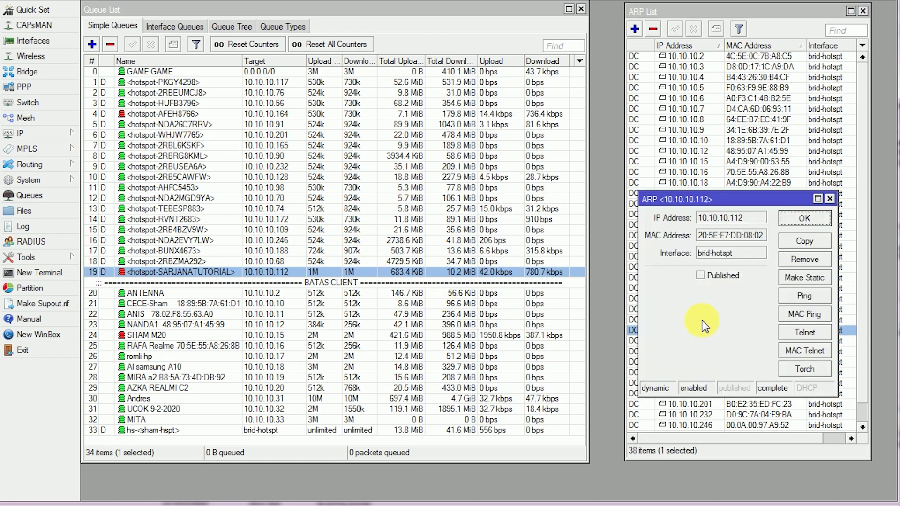
double_click(720, 218)
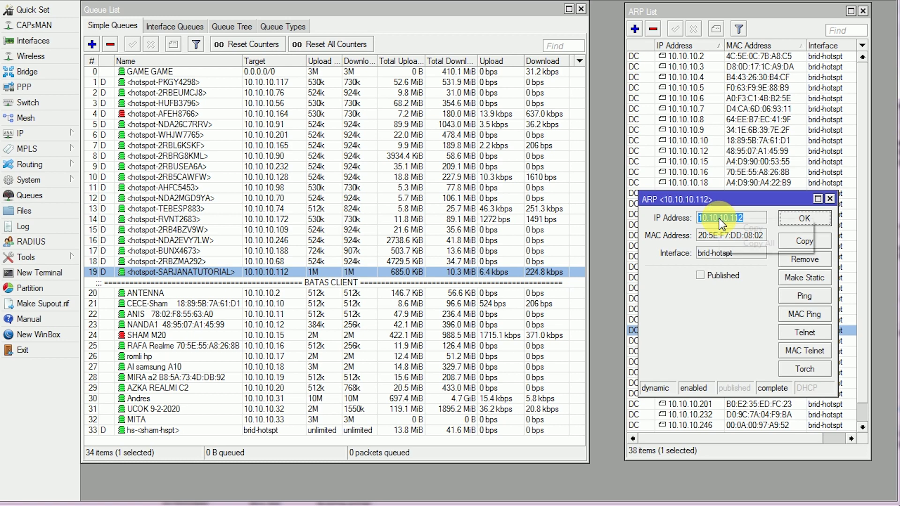
right_click(720, 220)
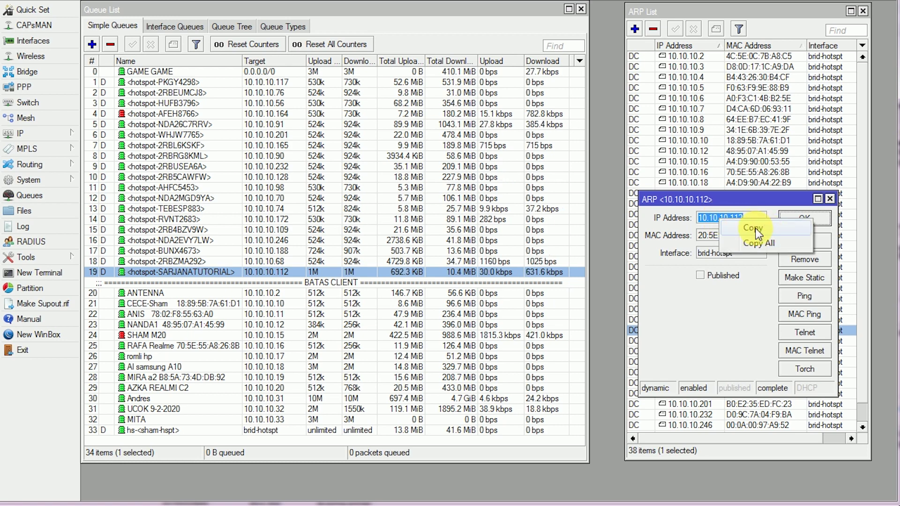
left_click(753, 229)
left_click(805, 217)
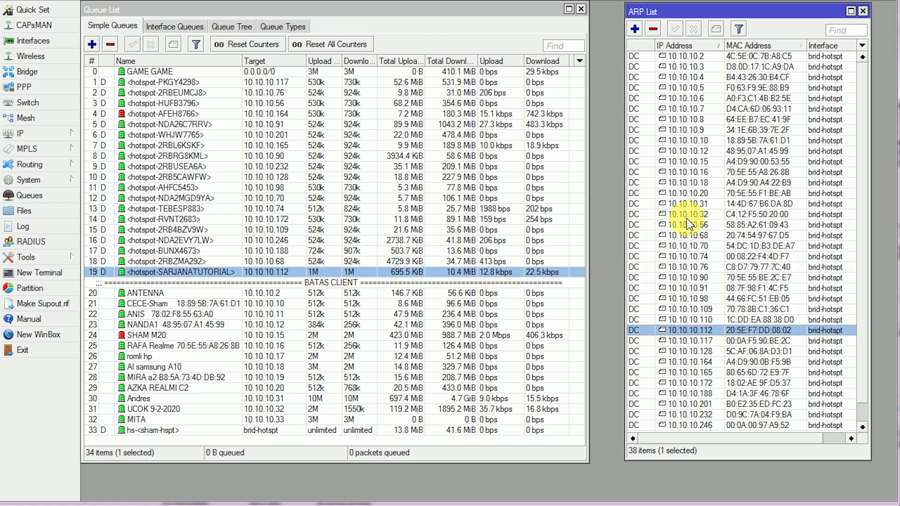
Step: Start a new firewall filter rule in the forward chain with the copied 10.10.10.112 as source address
left_click(28, 134)
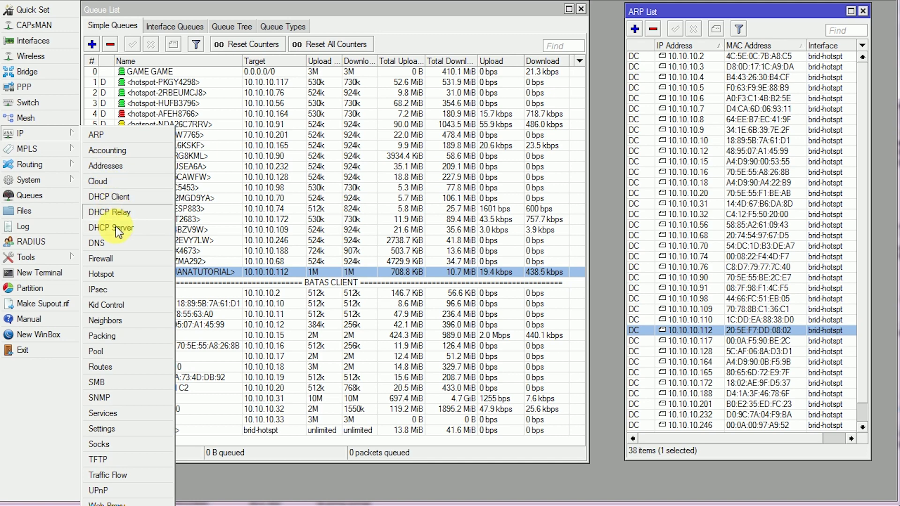
left_click(107, 258)
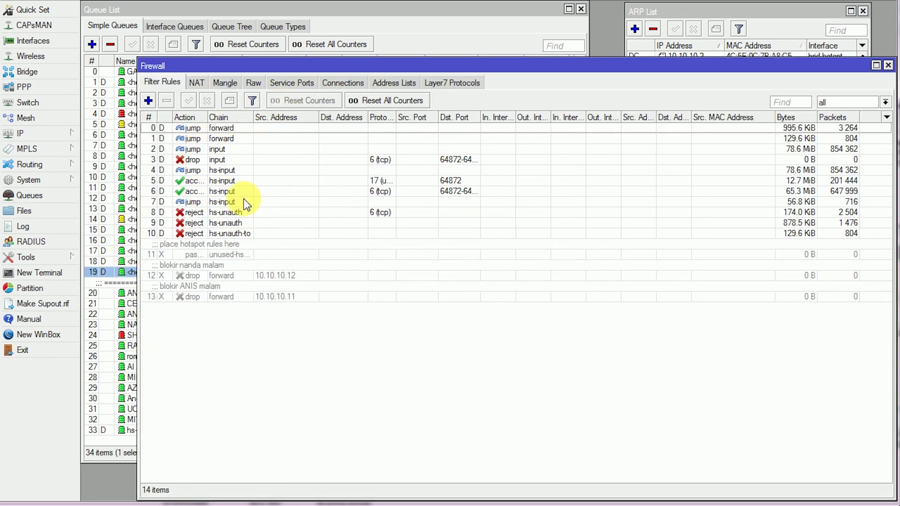
left_click_drag(428, 70, 377, 63)
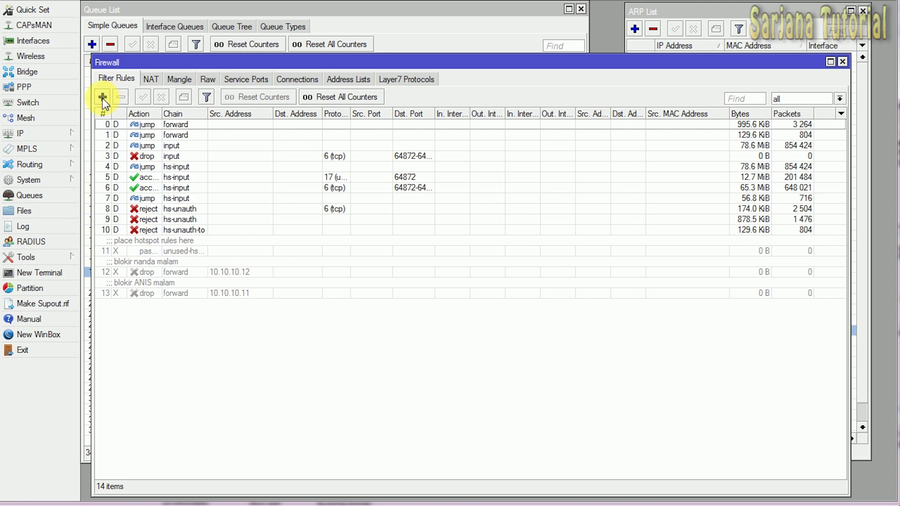
left_click(102, 97)
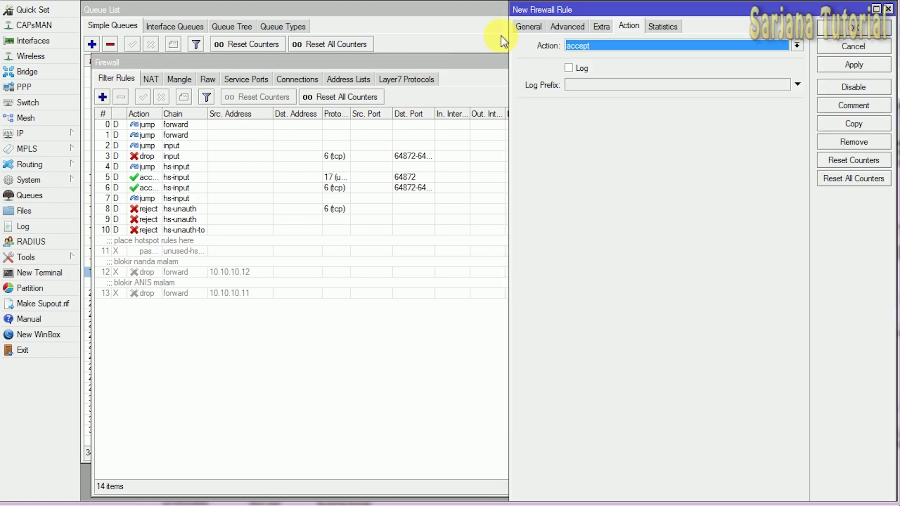
left_click(525, 26)
left_click_drag(557, 7, 460, 37)
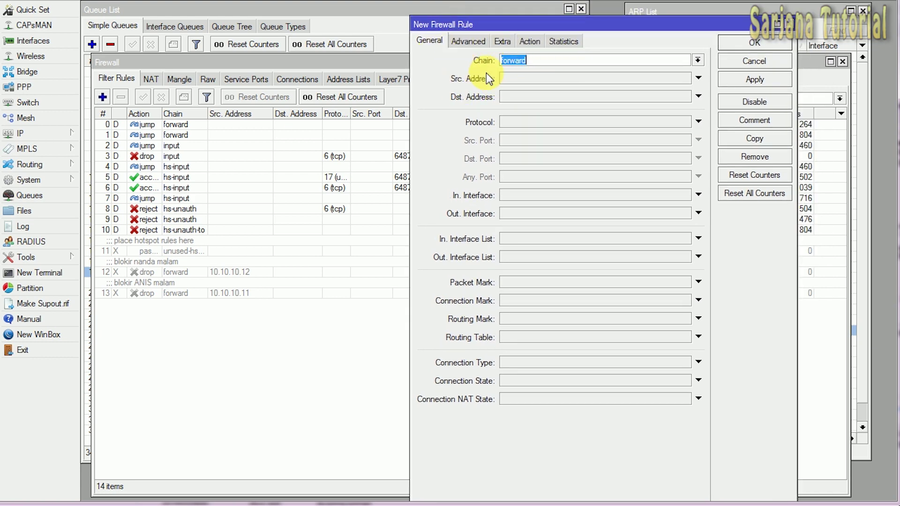
left_click(564, 67)
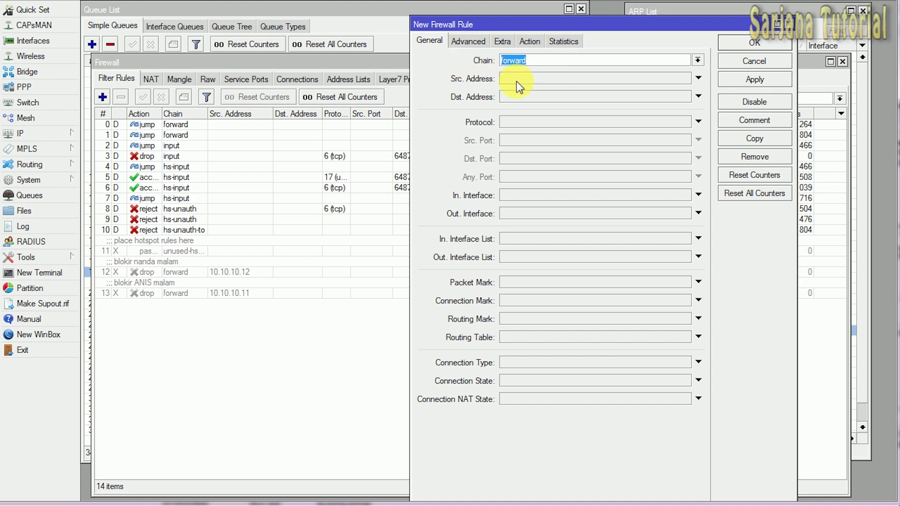
left_click(535, 79)
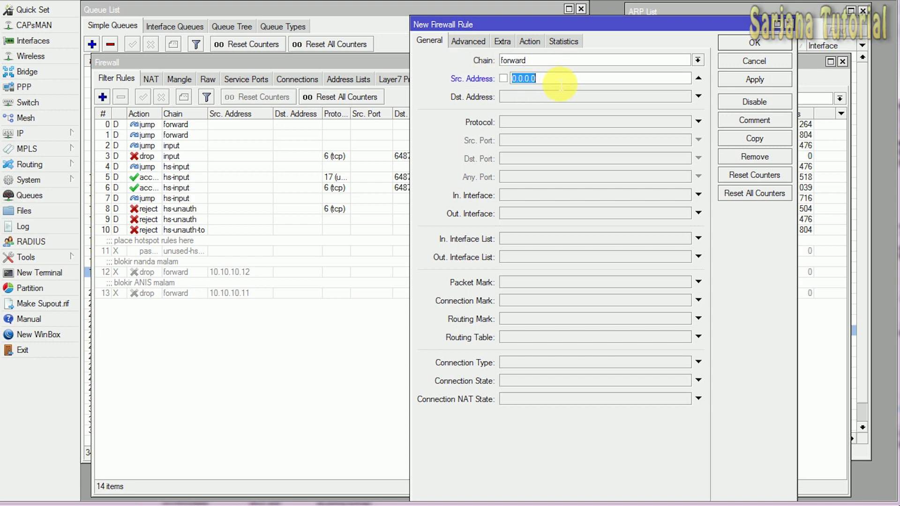
right_click(544, 78)
left_click(583, 116)
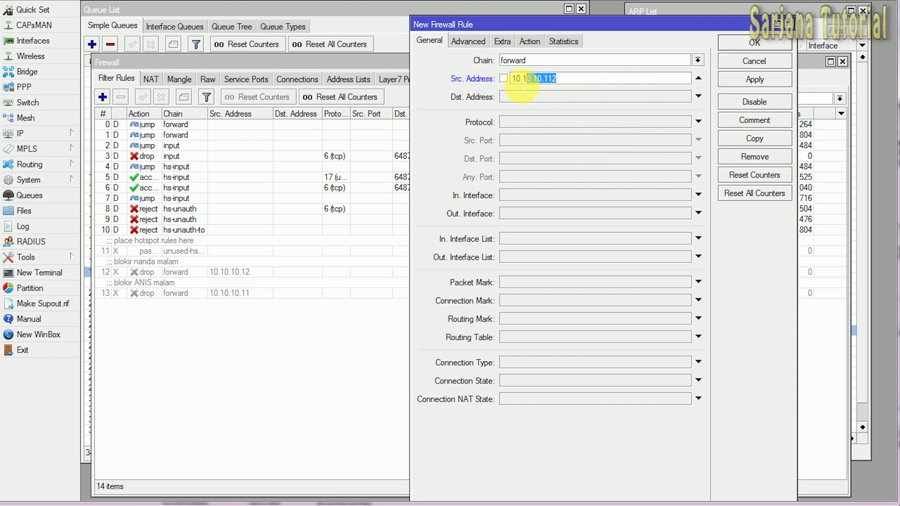
mouse_move(598, 87)
left_mouse_down()
mouse_move(497, 82)
mouse_move(591, 81)
left_mouse_up()
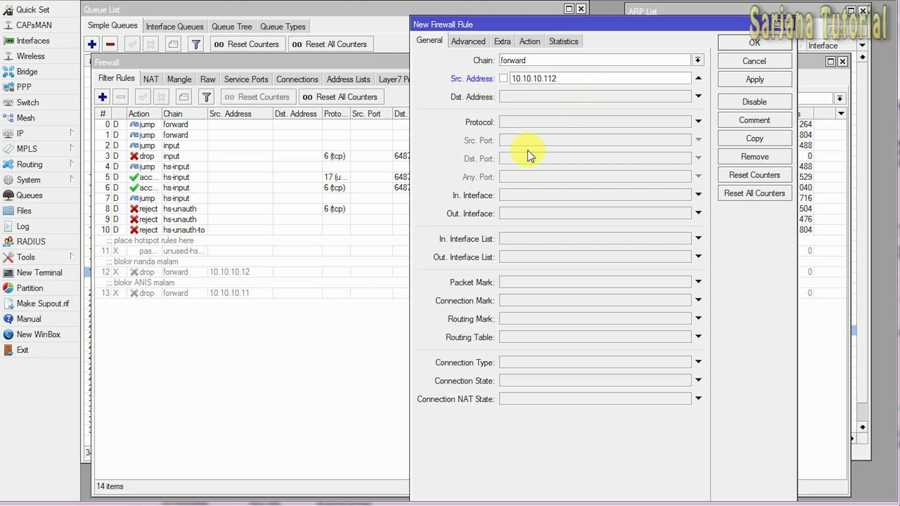
Step: Set the new firewall rule's action to drop and apply the rule
left_click(533, 43)
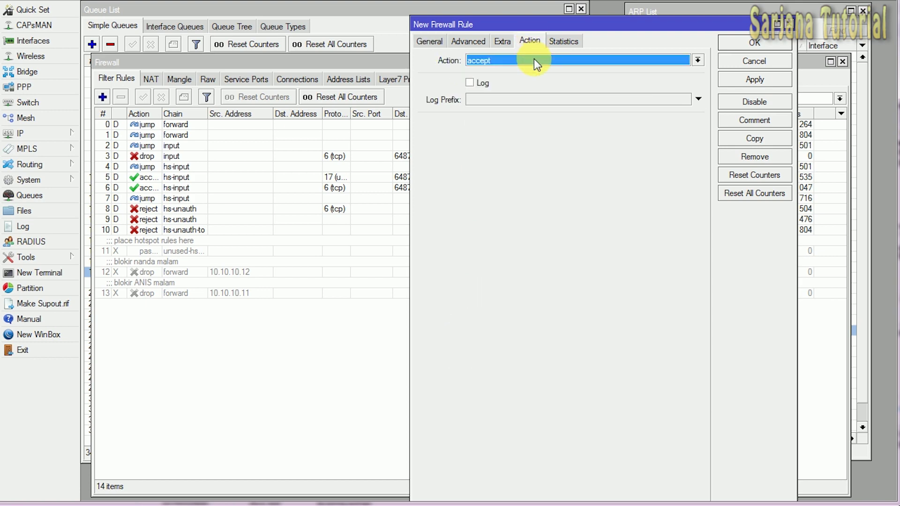
left_click(534, 59)
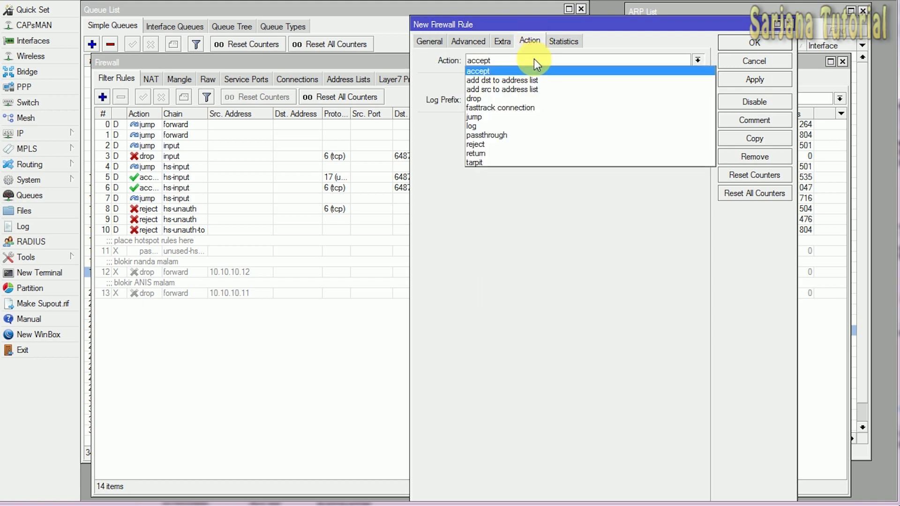
left_click(534, 97)
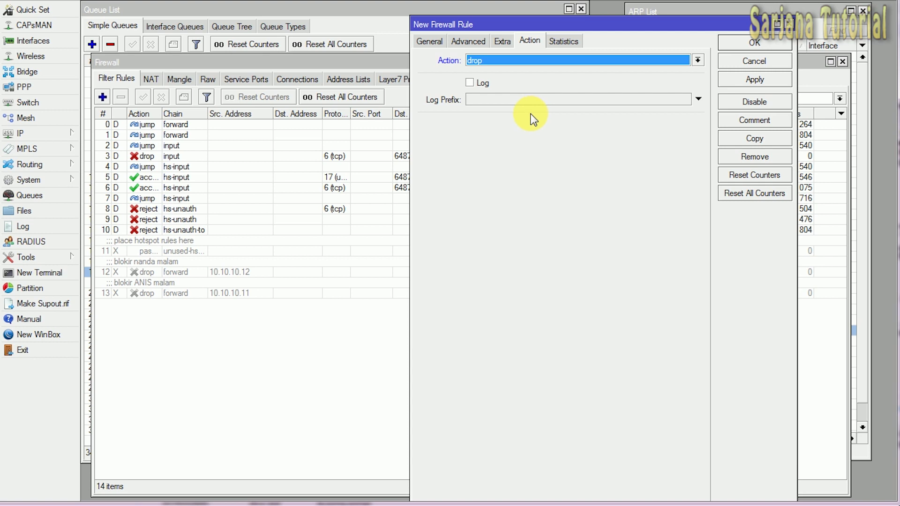
left_click(749, 82)
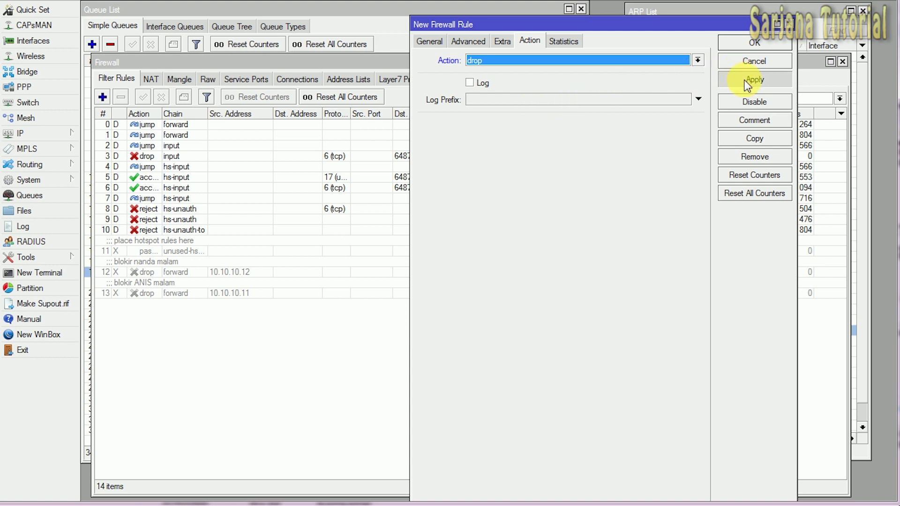
Step: Add the comment BLOKIR to the 10.10.10.112 drop rule and save the rule
left_click(756, 120)
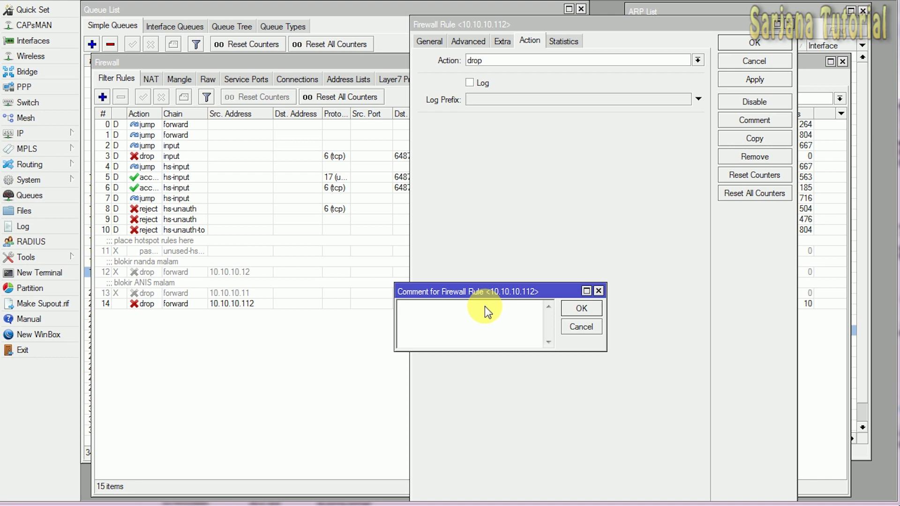
type("BL")
type("IT")
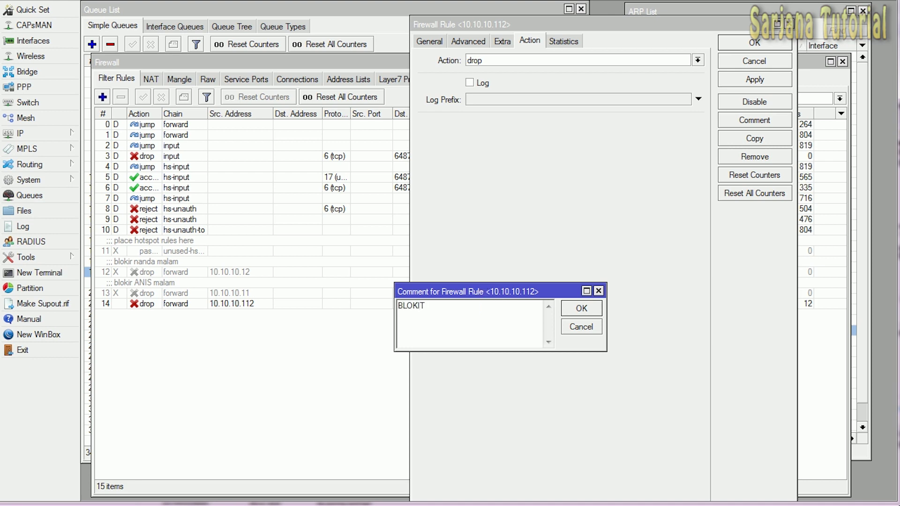
type("R")
left_click(582, 308)
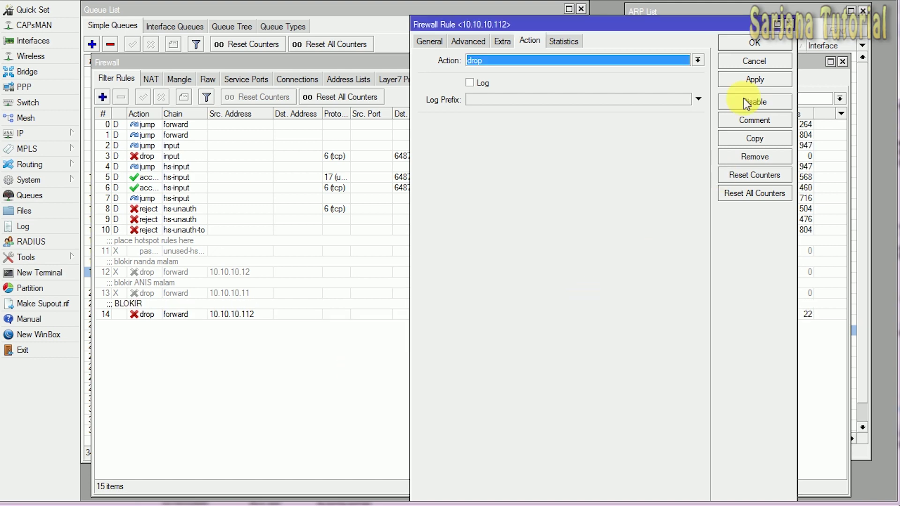
left_click(754, 42)
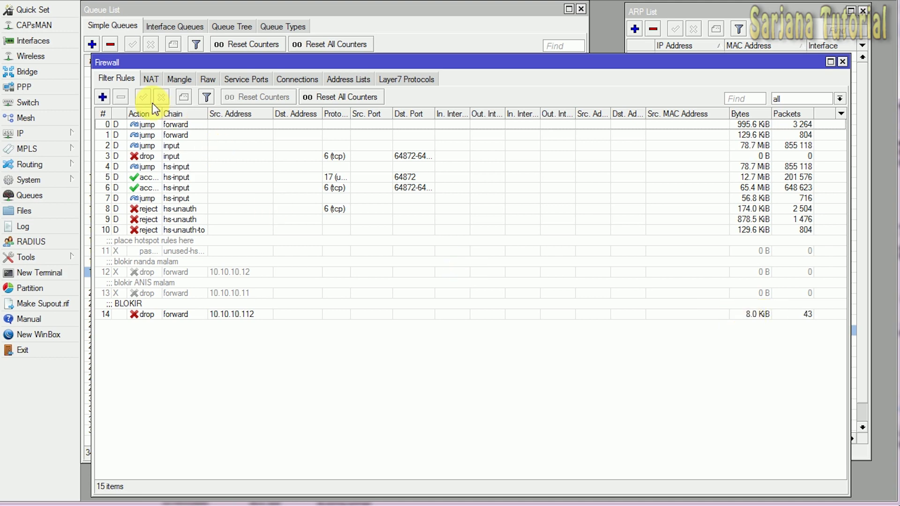
Step: Shrink the Firewall window to uncover the queue and ARP lists, and run Torch on ARP entry 10.10.10.112 to check its traffic
left_click_drag(100, 64, 505, 309)
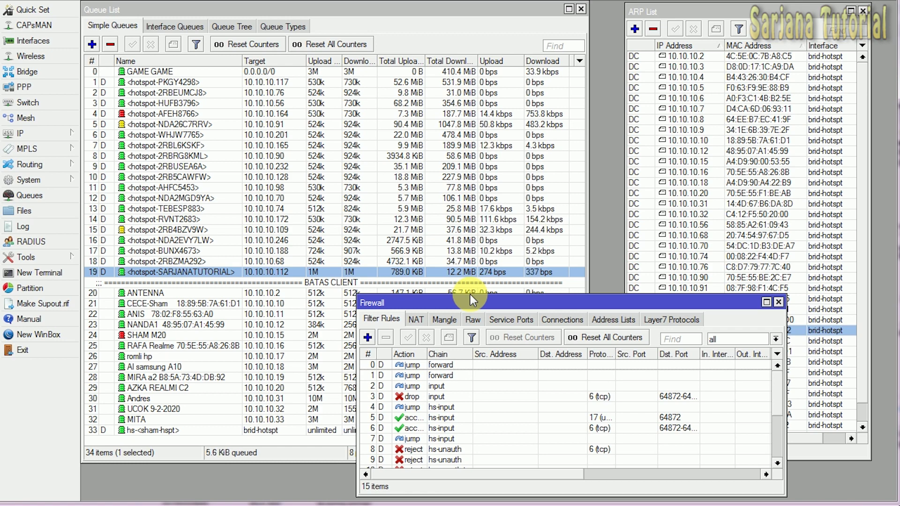
left_click_drag(581, 300, 399, 315)
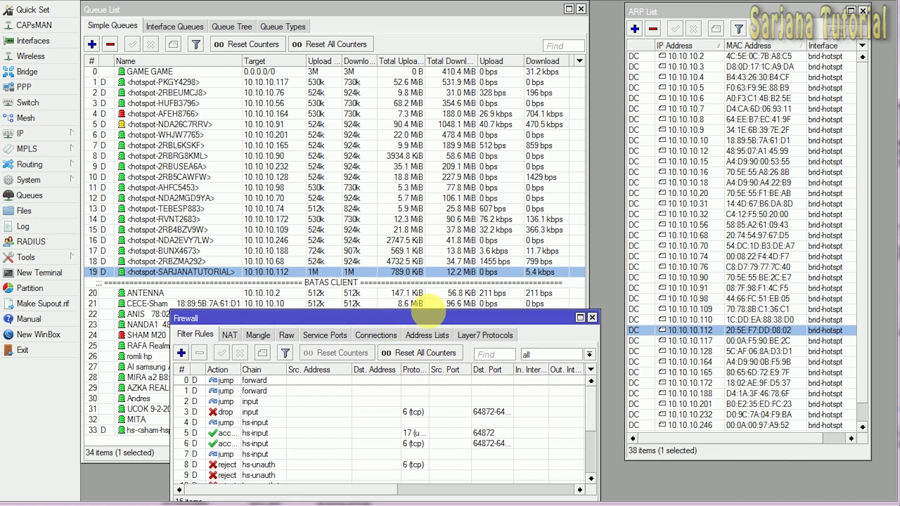
right_click(705, 330)
left_click(750, 504)
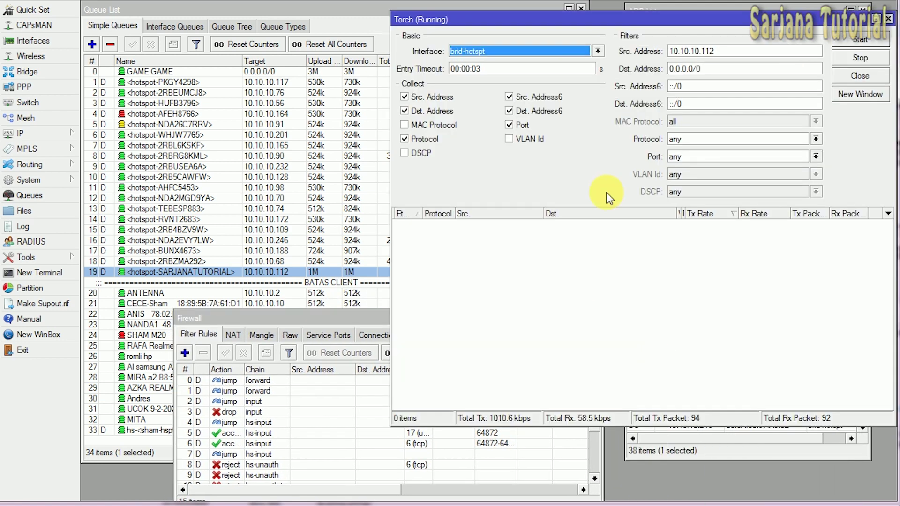
left_click_drag(570, 20, 573, 34)
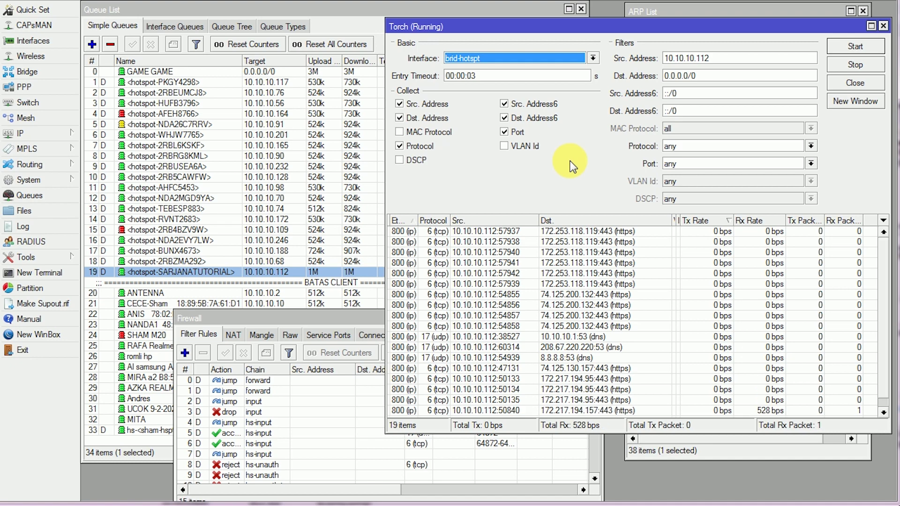
Step: Move and enlarge the Firewall window beside Torch and select the BLOKIR drop rule for 10.10.10.112
left_click_drag(334, 321, 287, 220)
left_click_drag(557, 412, 639, 483)
scroll(522, 442, "down", 1)
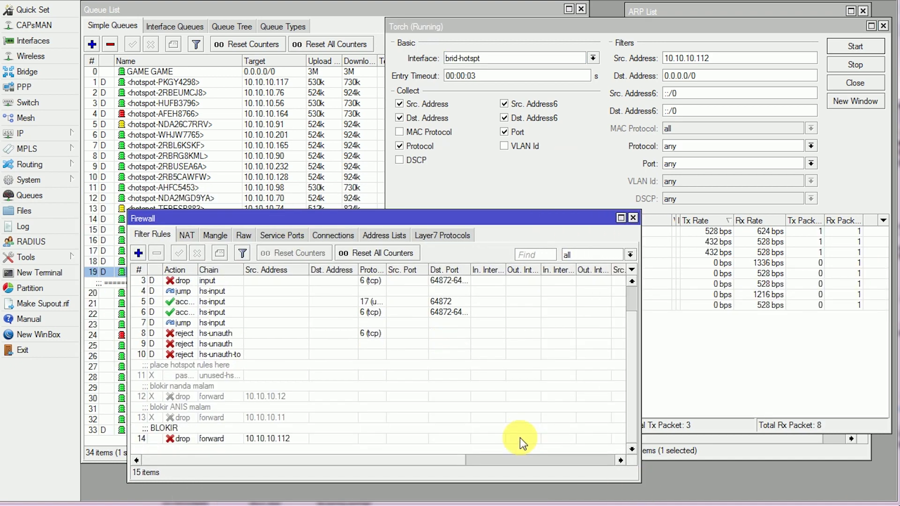
left_click(296, 440)
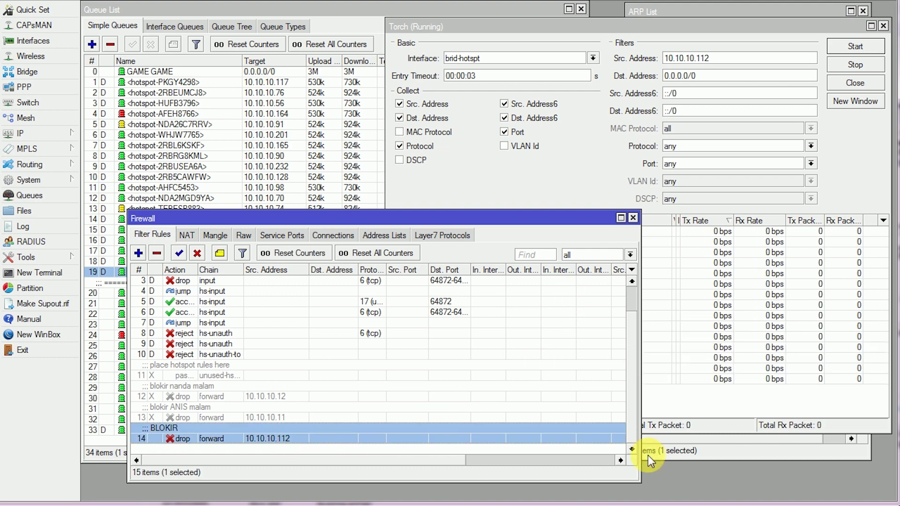
left_click_drag(640, 481, 693, 490)
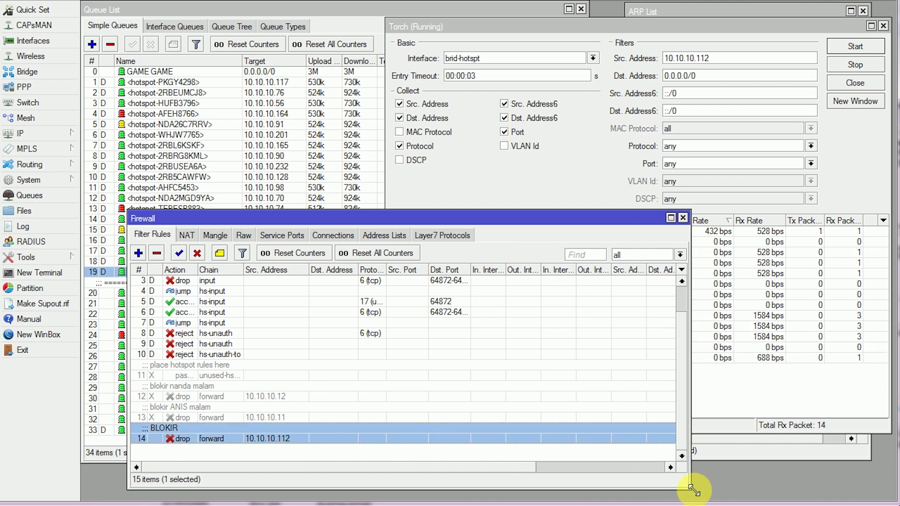